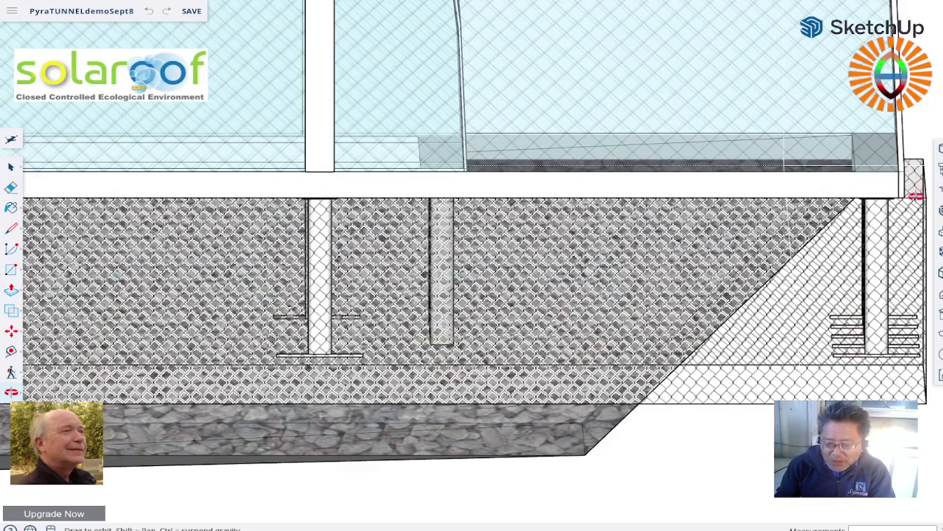
# Step: Examine the foundation posts, mesh skirt and sloped gravel bed beneath the greenhouse's end corner from several angles
pyautogui.moveTo(906, 239); pyautogui.dragTo(890, 315)
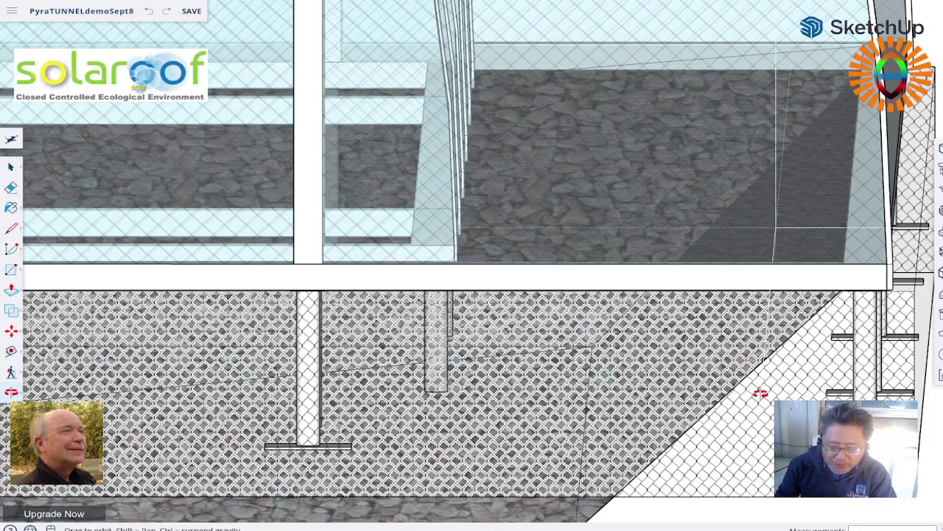
pyautogui.moveTo(762, 391)
pyautogui.mouseDown()
pyautogui.moveTo(767, 359)
pyautogui.moveTo(764, 379)
pyautogui.mouseUp()
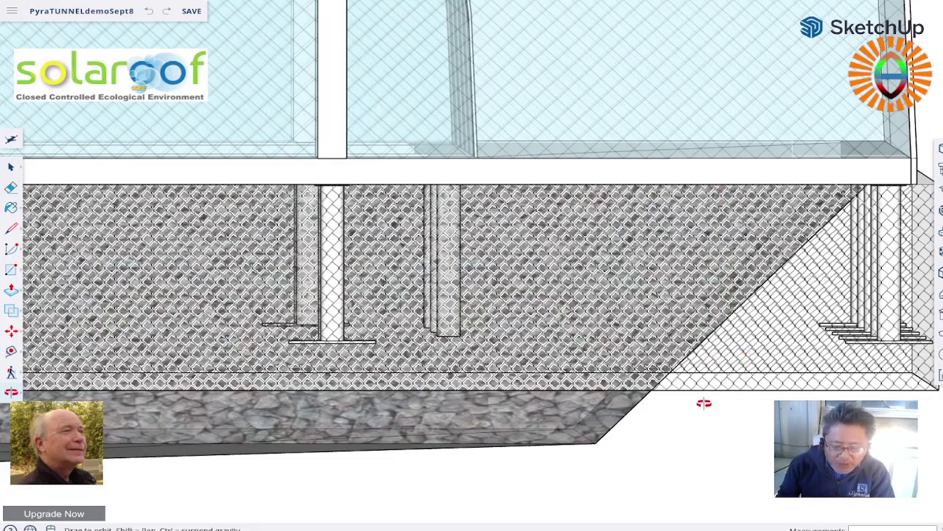
pyautogui.moveTo(703, 403)
pyautogui.mouseDown()
pyautogui.moveTo(708, 389)
pyautogui.moveTo(695, 404)
pyautogui.mouseUp()
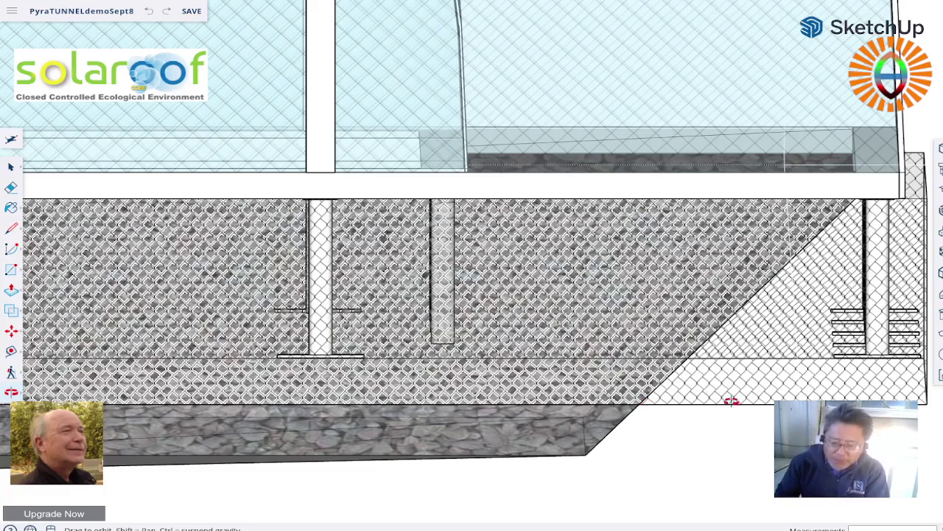
pyautogui.moveTo(848, 305); pyautogui.dragTo(721, 346)
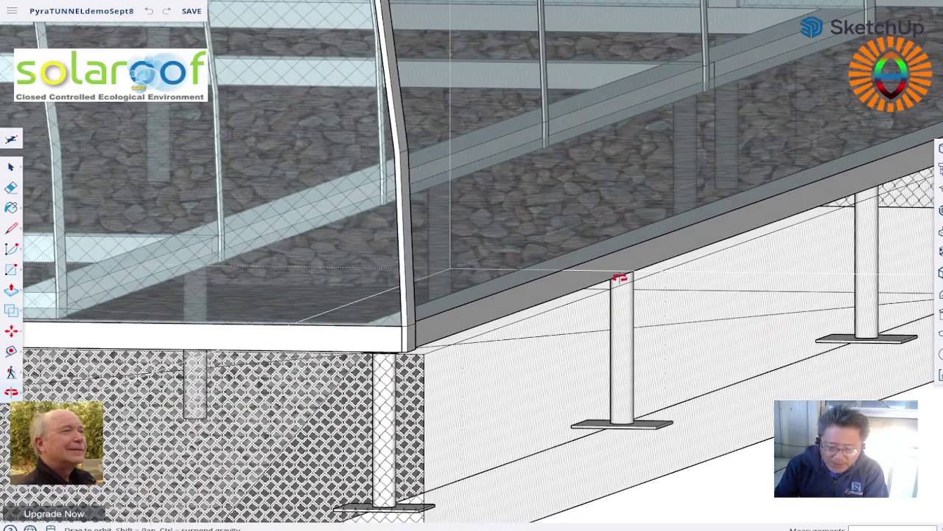
pyautogui.moveTo(617, 402); pyautogui.dragTo(653, 389)
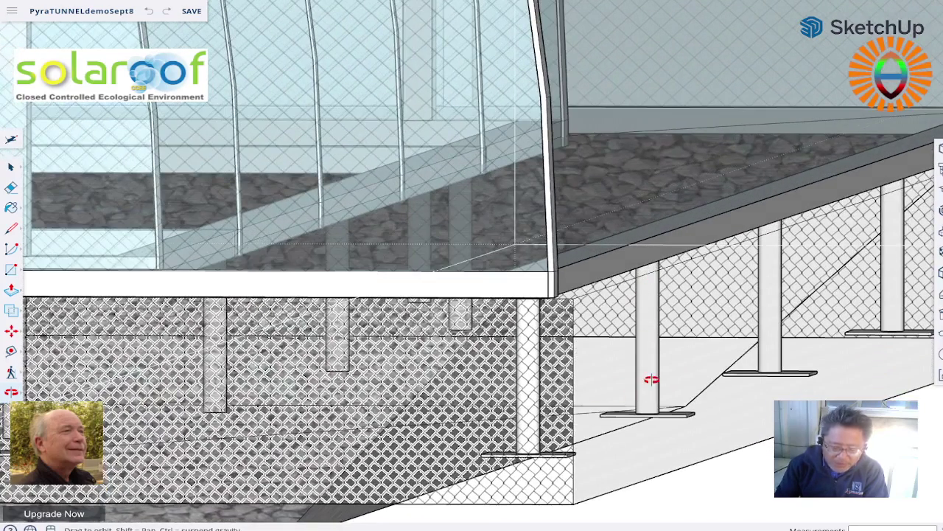
pyautogui.moveTo(629, 388); pyautogui.dragTo(666, 386)
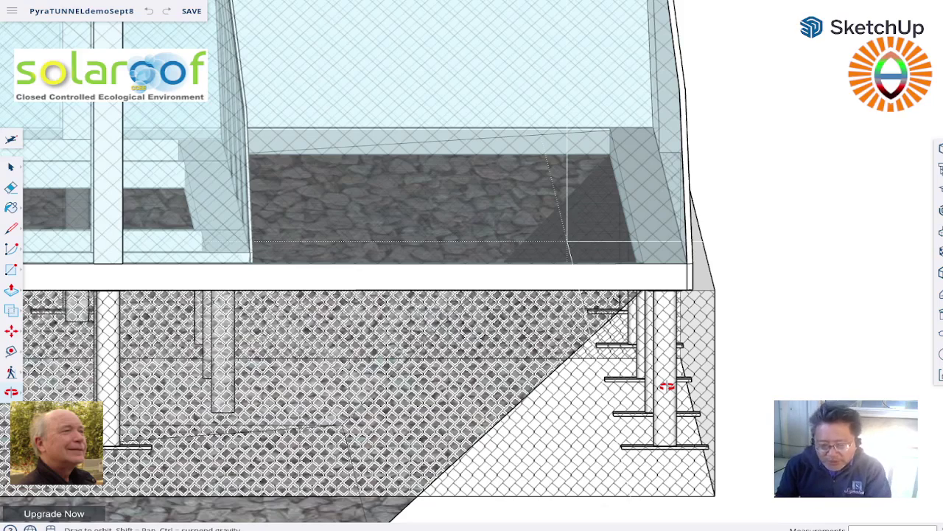
pyautogui.moveTo(666, 385)
pyautogui.mouseDown()
pyautogui.moveTo(616, 383)
pyautogui.moveTo(667, 385)
pyautogui.moveTo(666, 369)
pyautogui.moveTo(664, 377)
pyautogui.mouseUp()
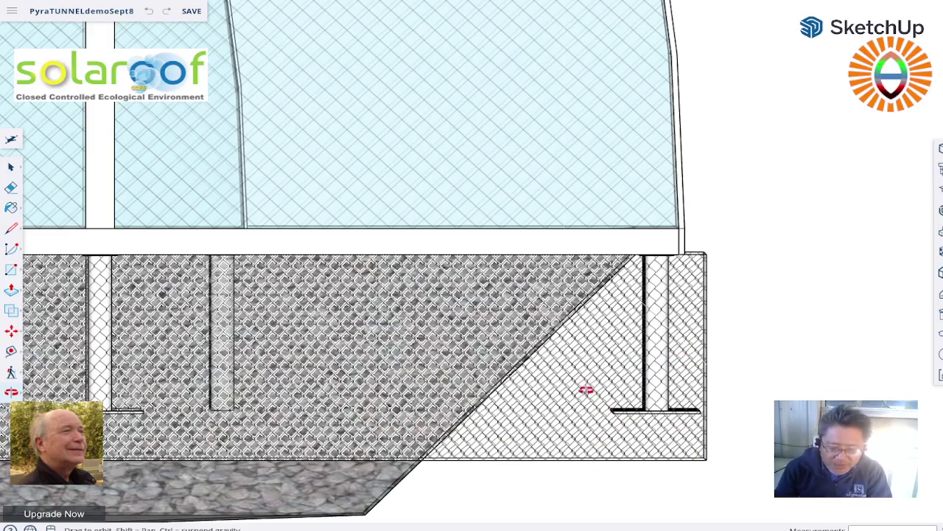
pyautogui.moveTo(629, 318); pyautogui.dragTo(627, 286)
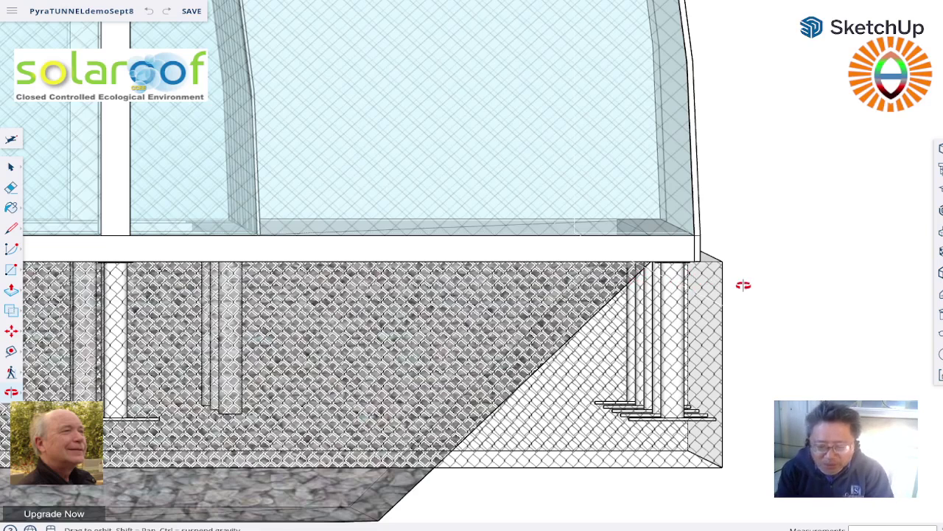
pyautogui.moveTo(666, 316); pyautogui.dragTo(666, 323)
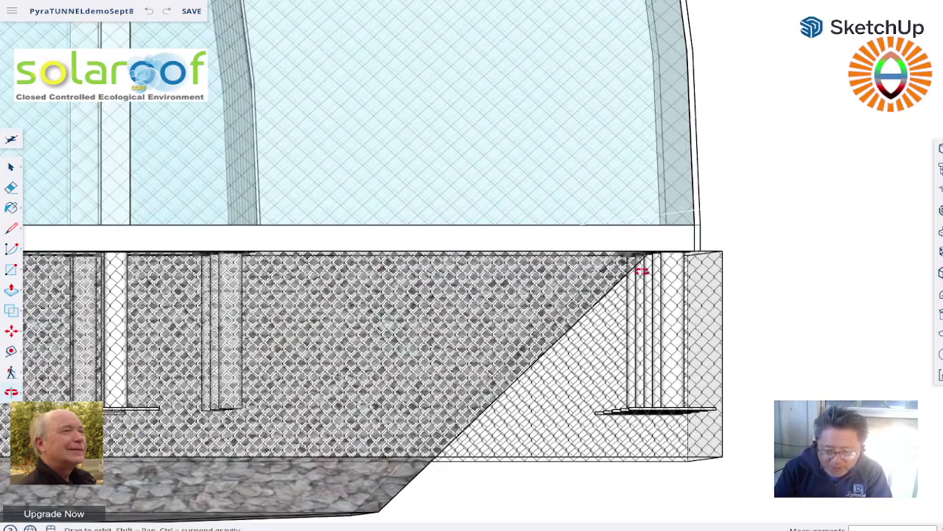
pyautogui.moveTo(689, 261); pyautogui.dragTo(694, 267)
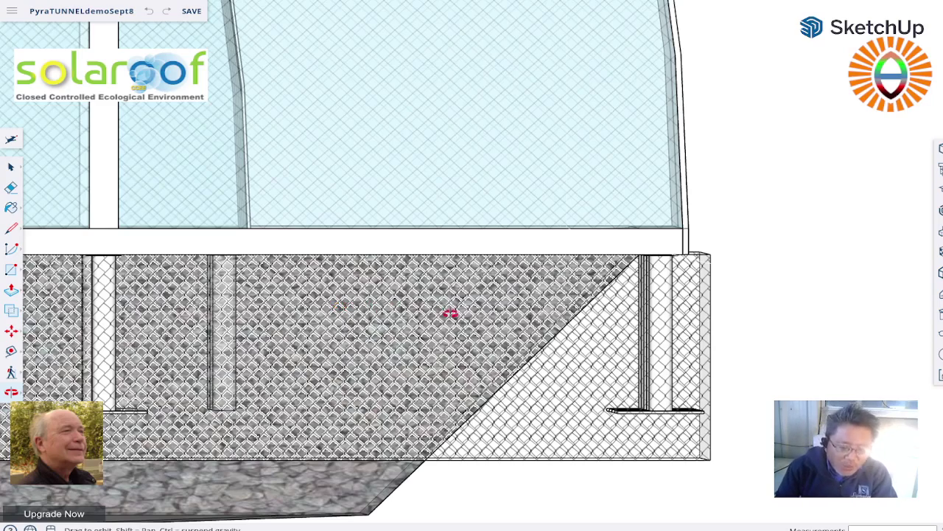
pyautogui.scroll(3, 493, 320)
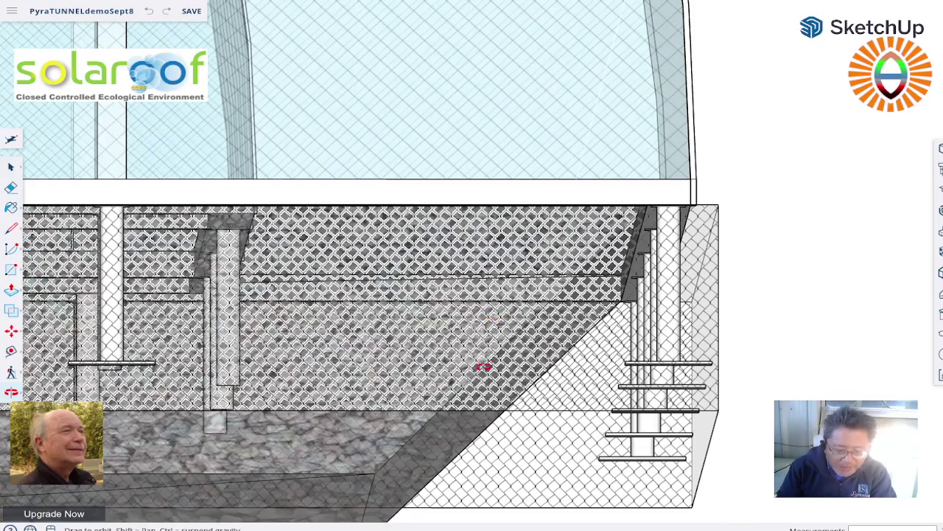
pyautogui.moveTo(486, 406); pyautogui.dragTo(482, 409)
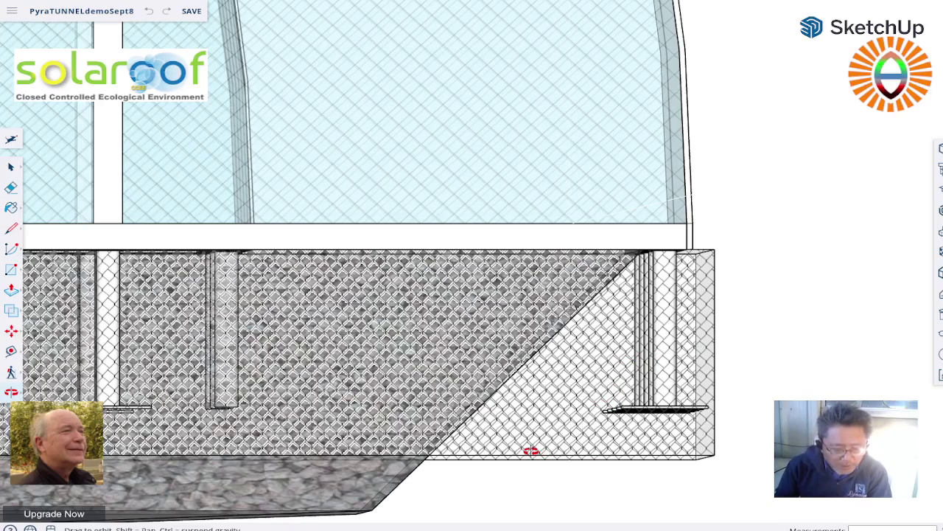
pyautogui.scroll(2, 576, 406)
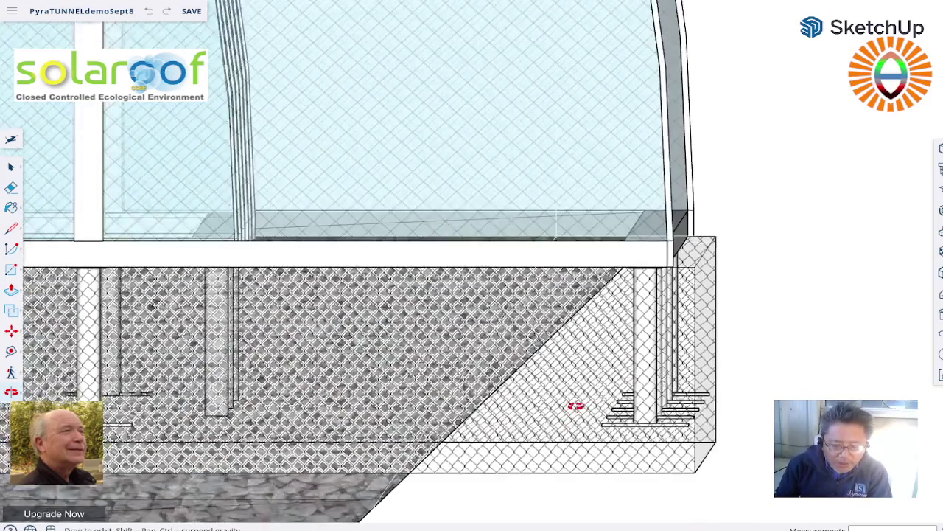
pyautogui.scroll(2, 575, 405)
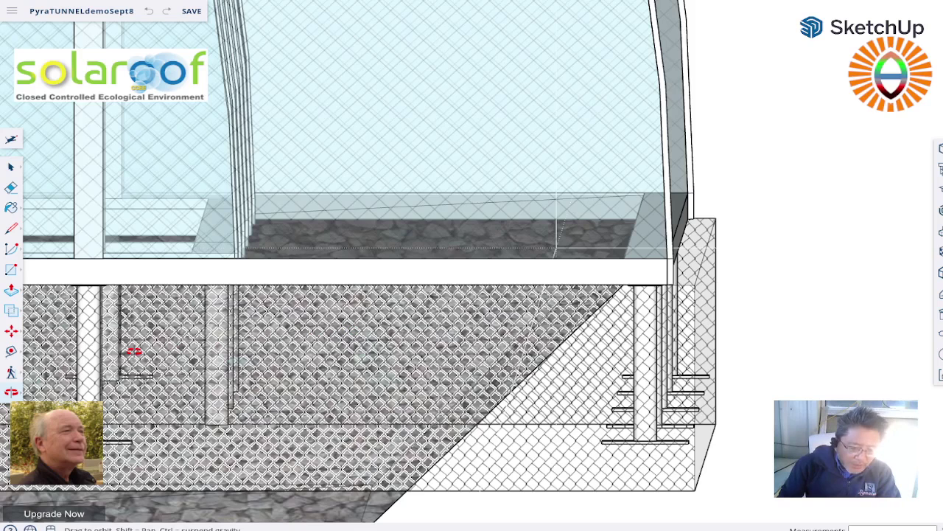
pyautogui.scroll(1, 134, 352)
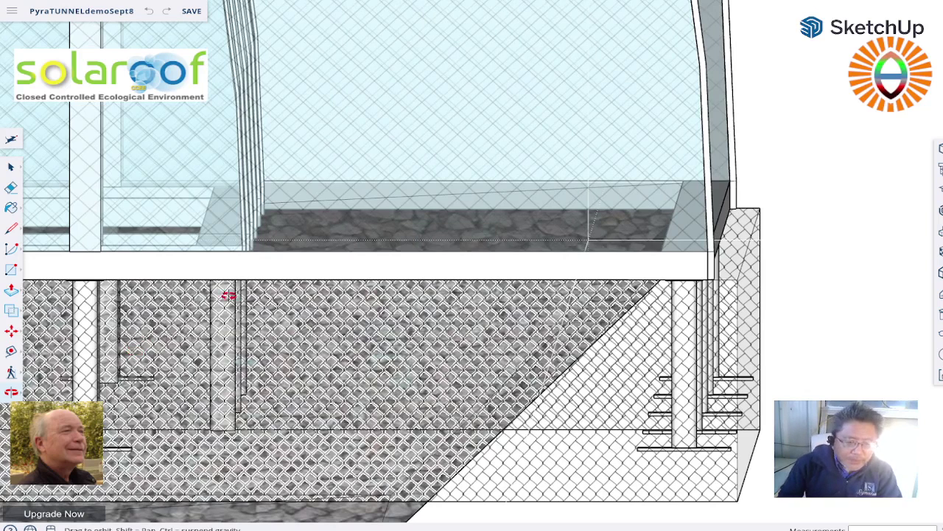
# Step: Inspect the gravel floor inside the greenhouse corner from above and compare it with the bed and posts below the base beam
pyautogui.scroll(3, 322, 287)
pyautogui.scroll(3, 320, 299)
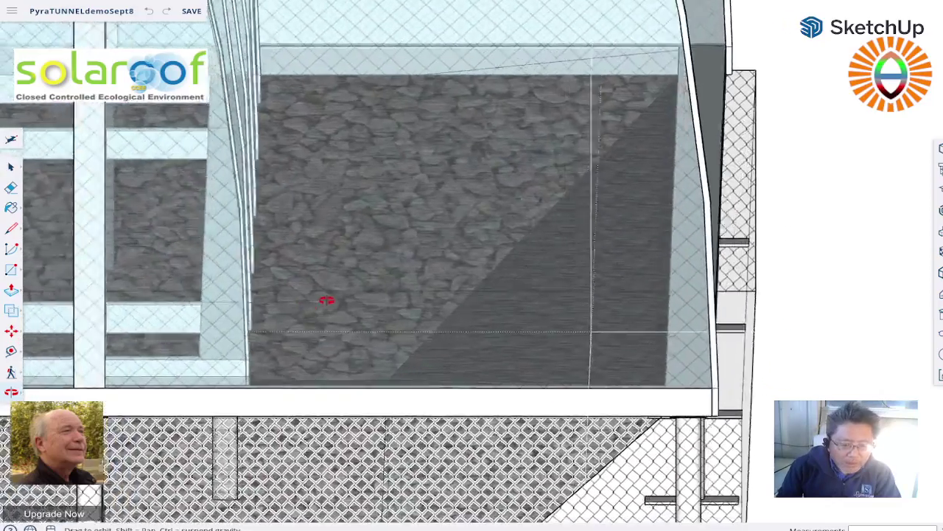
pyautogui.scroll(-4, 330, 295)
pyautogui.scroll(-3, 332, 292)
pyautogui.scroll(5, 310, 295)
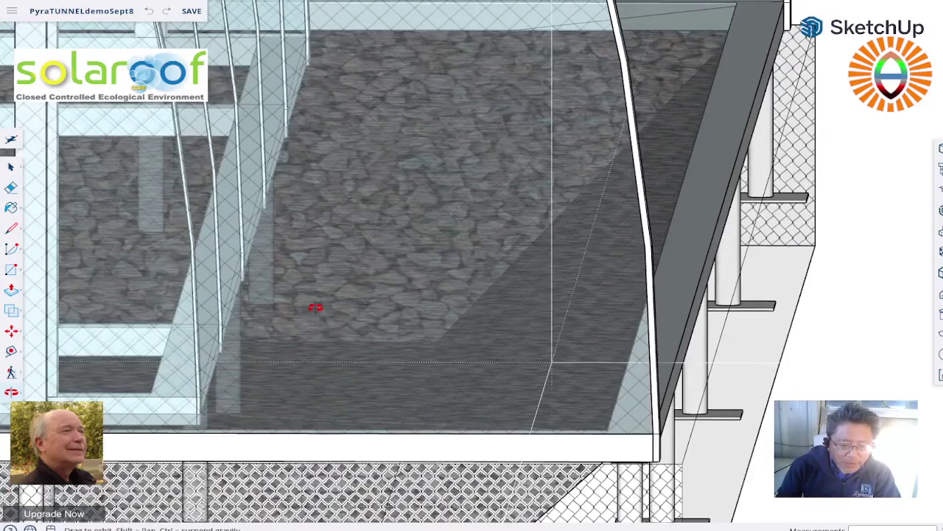
pyautogui.scroll(-3, 330, 291)
pyautogui.scroll(4, 331, 309)
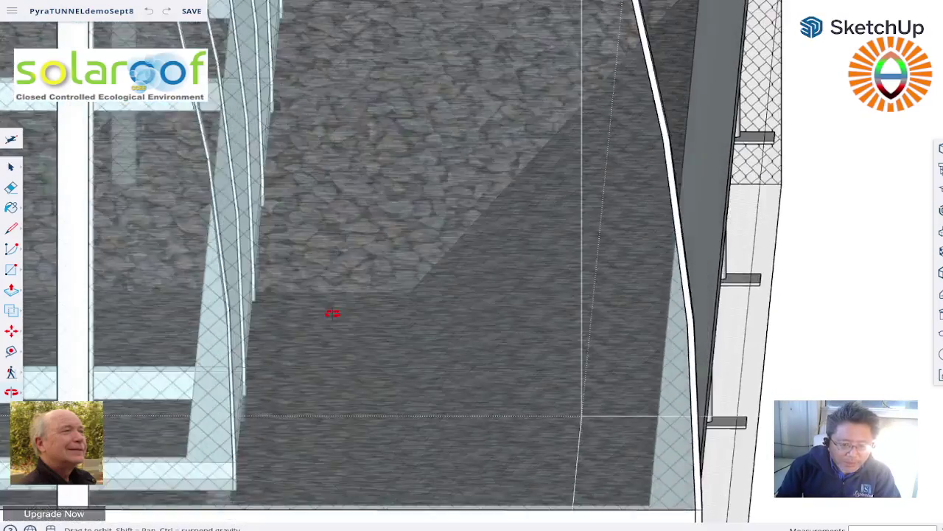
pyautogui.scroll(-5, 332, 313)
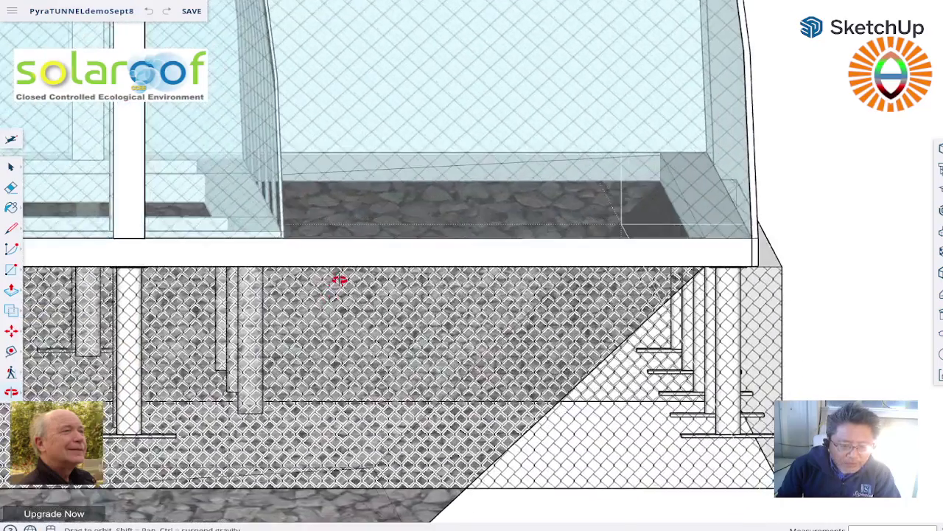
pyautogui.scroll(5, 338, 288)
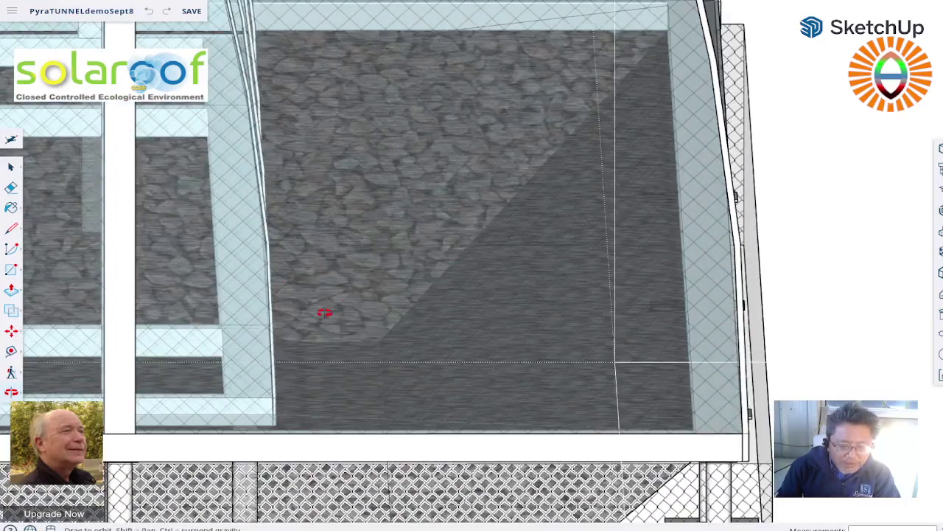
pyautogui.scroll(-4, 324, 313)
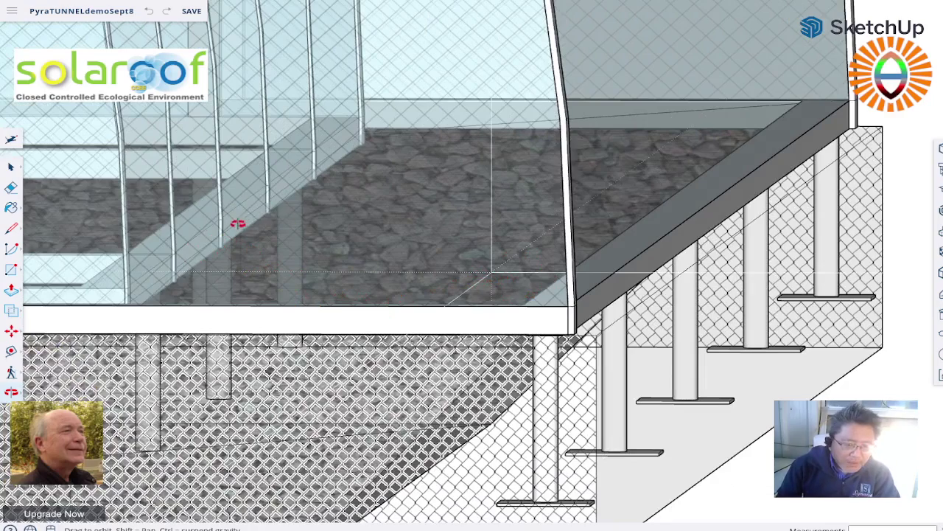
pyautogui.moveTo(305, 250)
pyautogui.mouseDown()
pyautogui.moveTo(337, 246)
pyautogui.moveTo(304, 255)
pyautogui.moveTo(258, 218)
pyautogui.mouseUp()
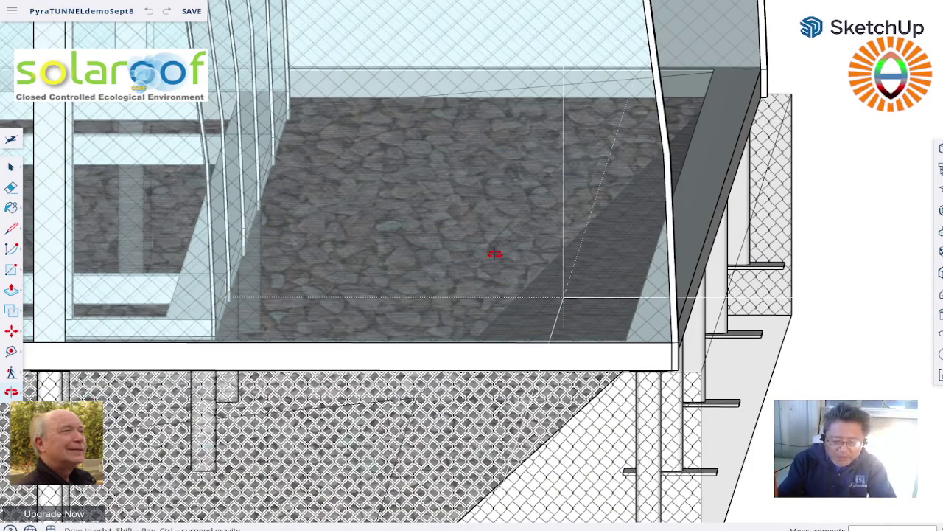
pyautogui.moveTo(494, 254)
pyautogui.mouseDown()
pyautogui.moveTo(501, 226)
pyautogui.moveTo(502, 235)
pyautogui.mouseUp()
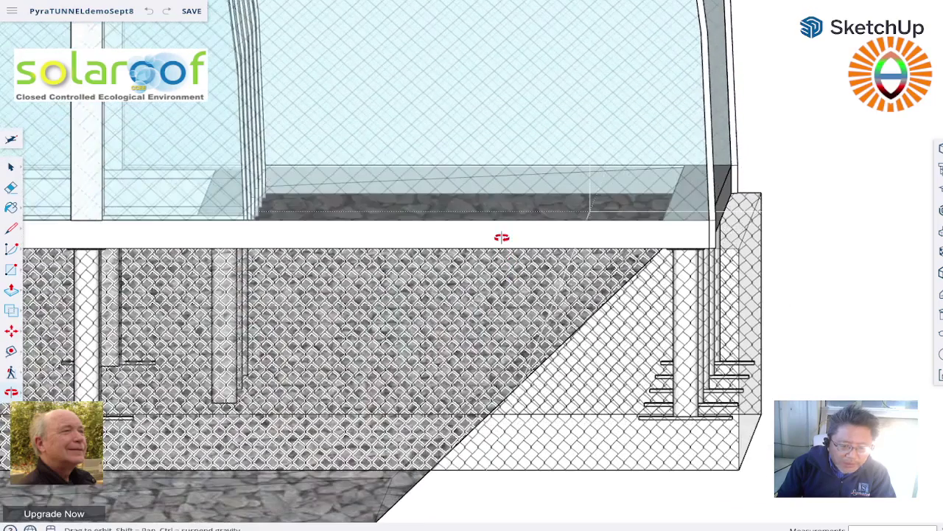
pyautogui.moveTo(491, 233); pyautogui.dragTo(381, 219)
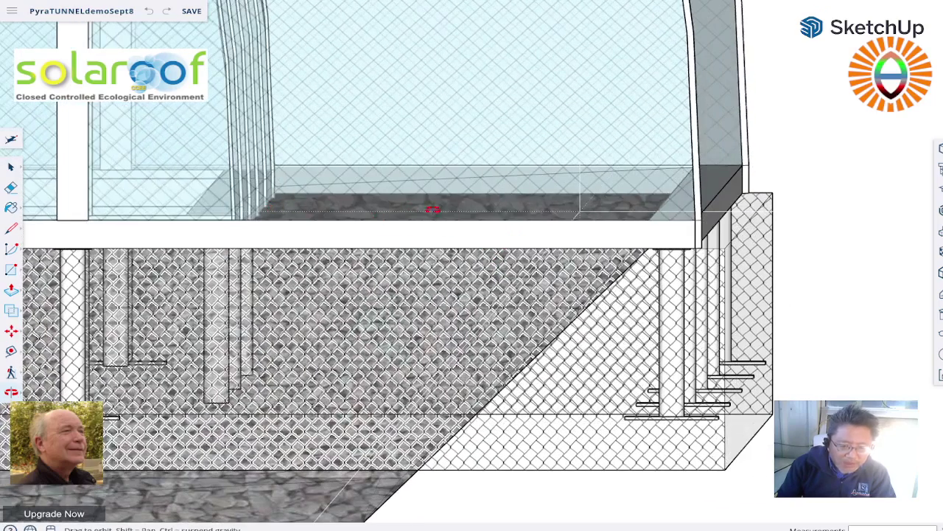
pyautogui.moveTo(406, 221); pyautogui.dragTo(460, 242)
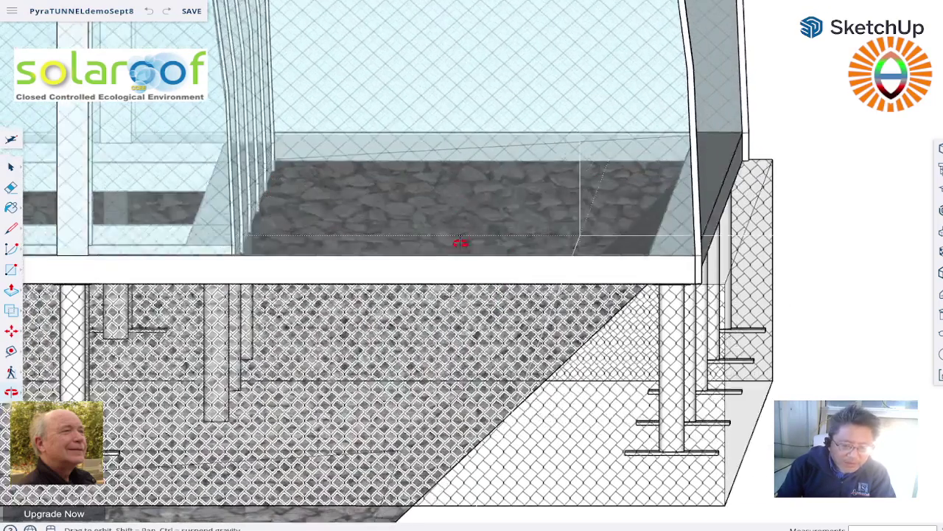
pyautogui.scroll(3, 460, 242)
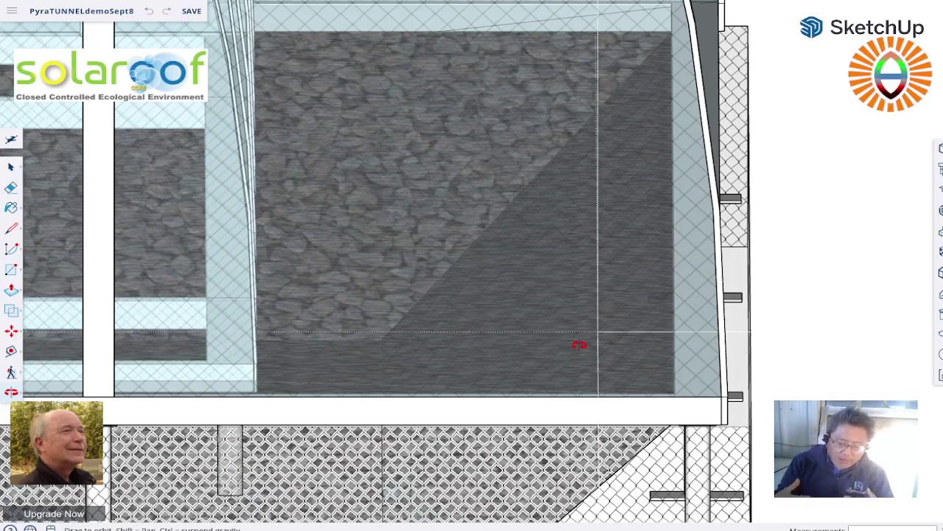
pyautogui.moveTo(575, 352)
pyautogui.mouseDown()
pyautogui.moveTo(568, 331)
pyautogui.moveTo(569, 339)
pyautogui.mouseUp()
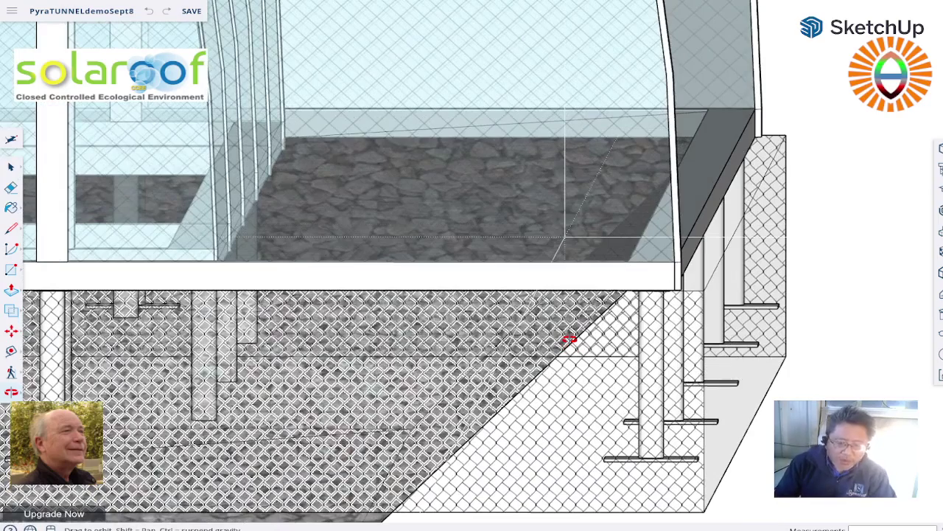
pyautogui.scroll(-2, 522, 315)
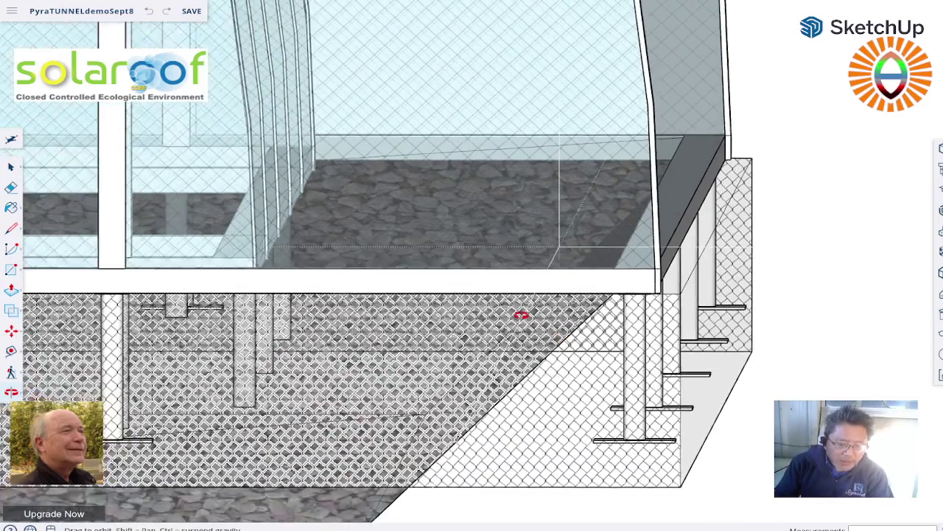
# Step: Review the whole greenhouse from its end, long side and corner, including the arched frame, tiered planting beds and foundation
pyautogui.scroll(-3, 522, 315)
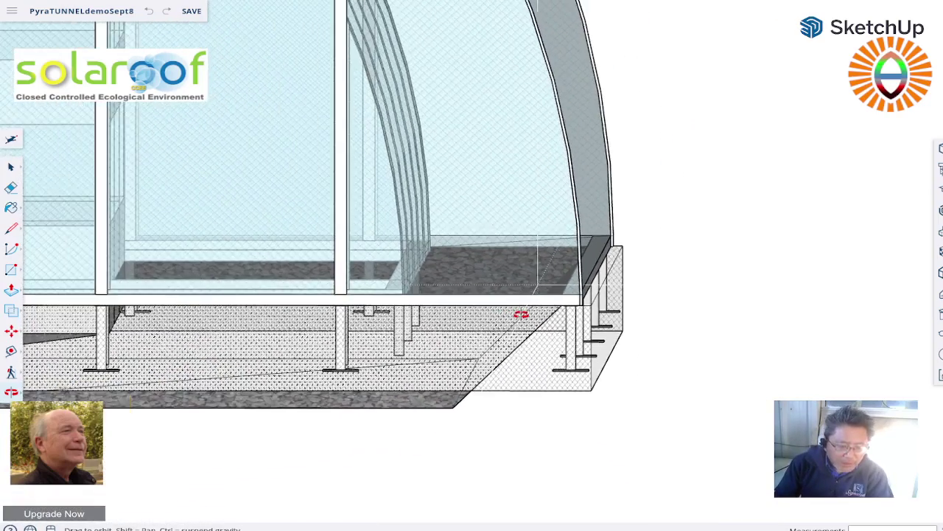
pyautogui.scroll(-2, 521, 315)
pyautogui.scroll(-2, 451, 325)
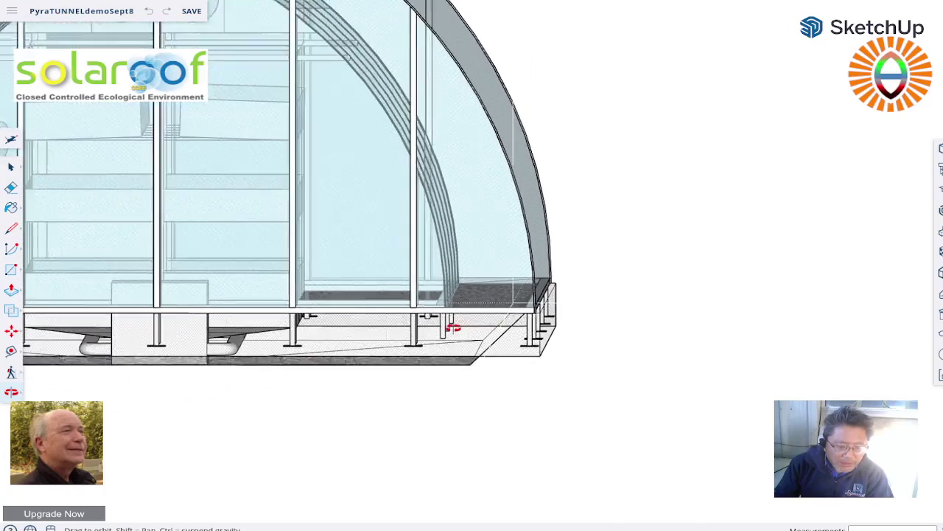
pyautogui.moveTo(186, 387); pyautogui.dragTo(698, 434)
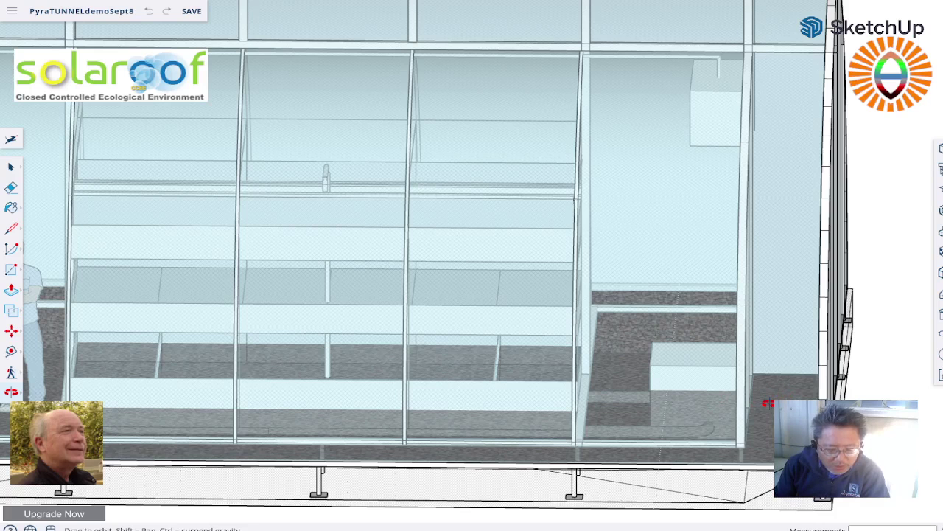
pyautogui.scroll(-3, 767, 403)
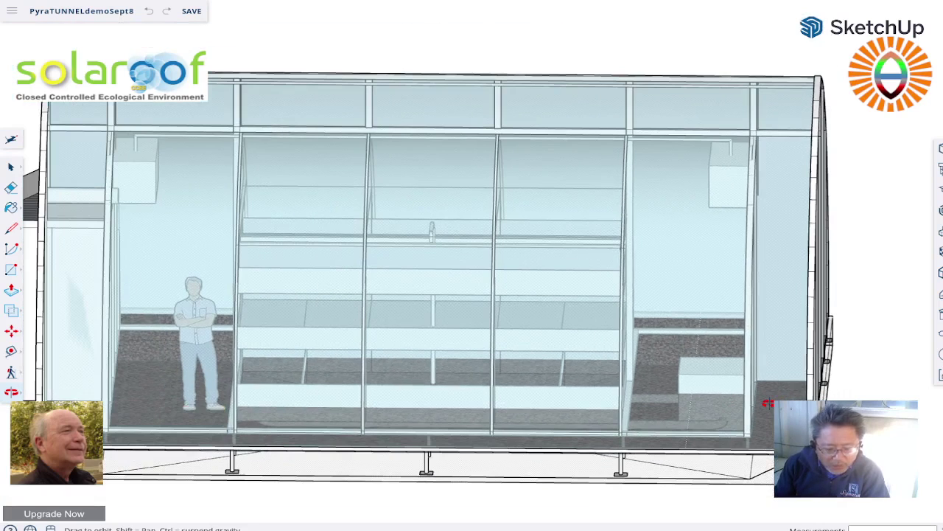
pyautogui.scroll(-3, 767, 403)
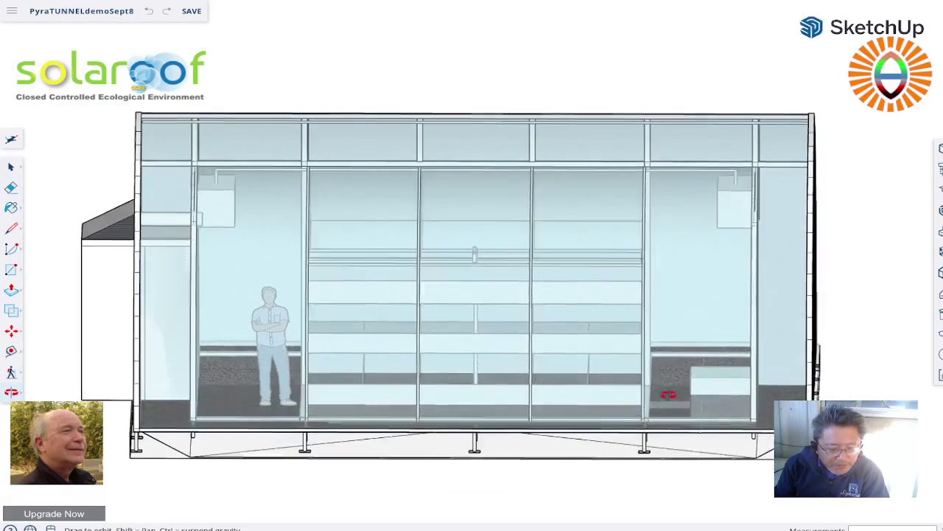
pyautogui.moveTo(668, 394); pyautogui.dragTo(721, 410)
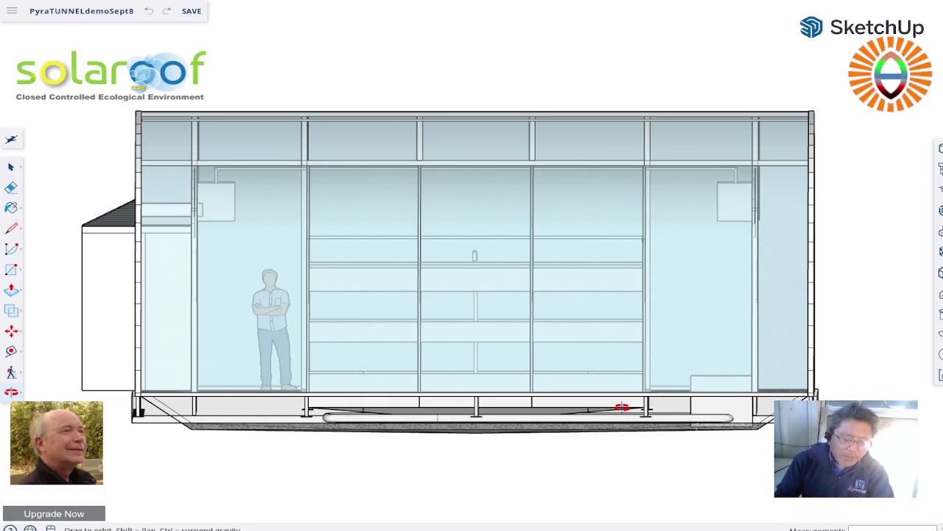
pyautogui.moveTo(581, 361); pyautogui.dragTo(457, 385)
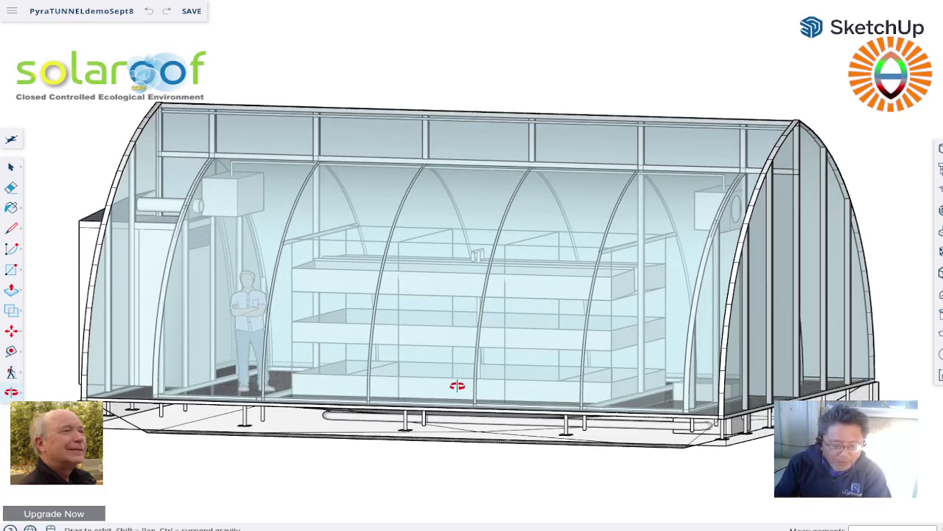
pyautogui.moveTo(457, 385); pyautogui.dragTo(482, 325)
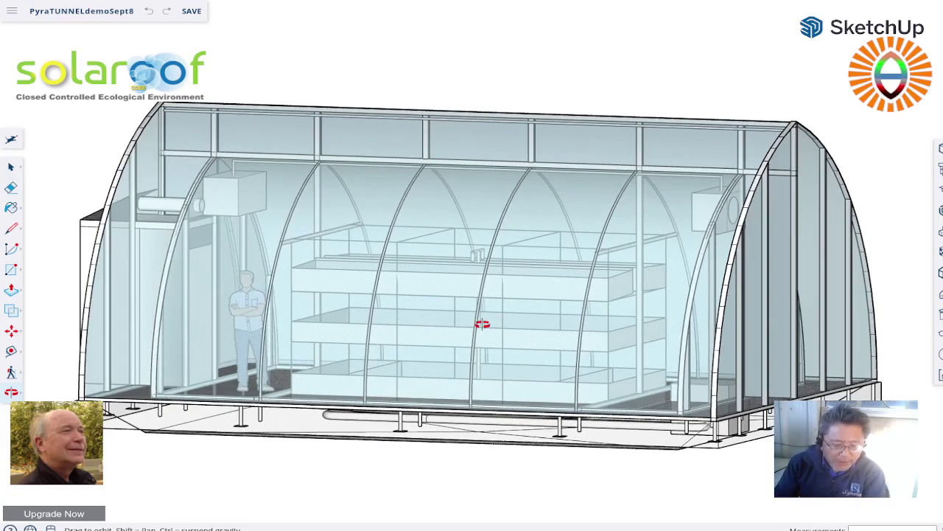
pyautogui.moveTo(482, 324); pyautogui.dragTo(506, 303)
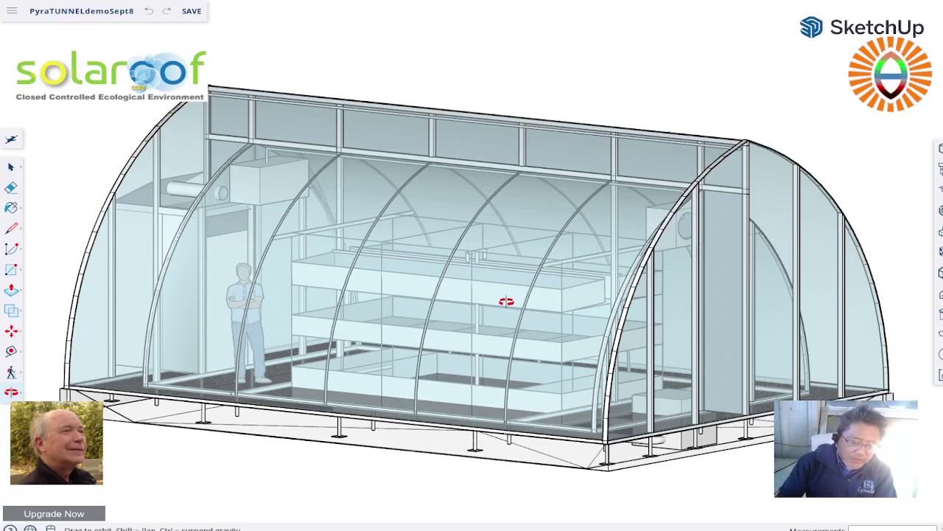
pyautogui.moveTo(486, 301); pyautogui.dragTo(441, 354)
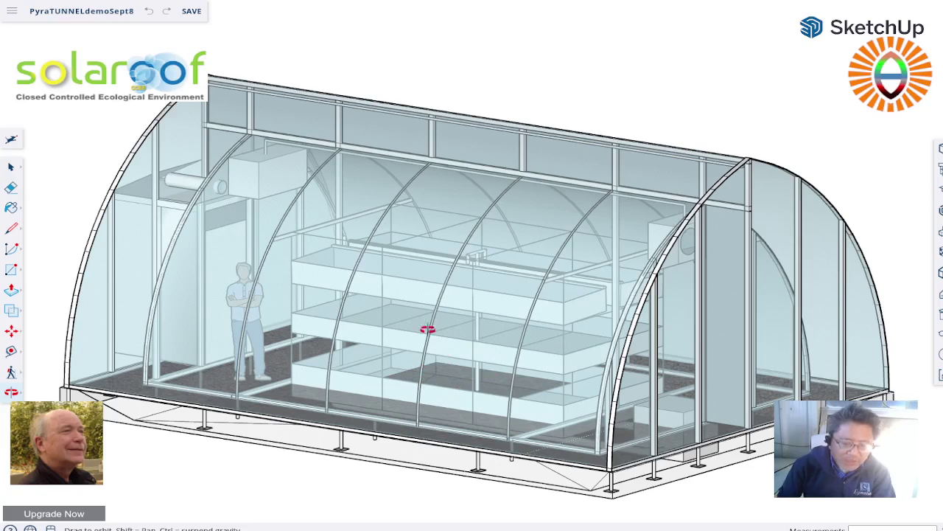